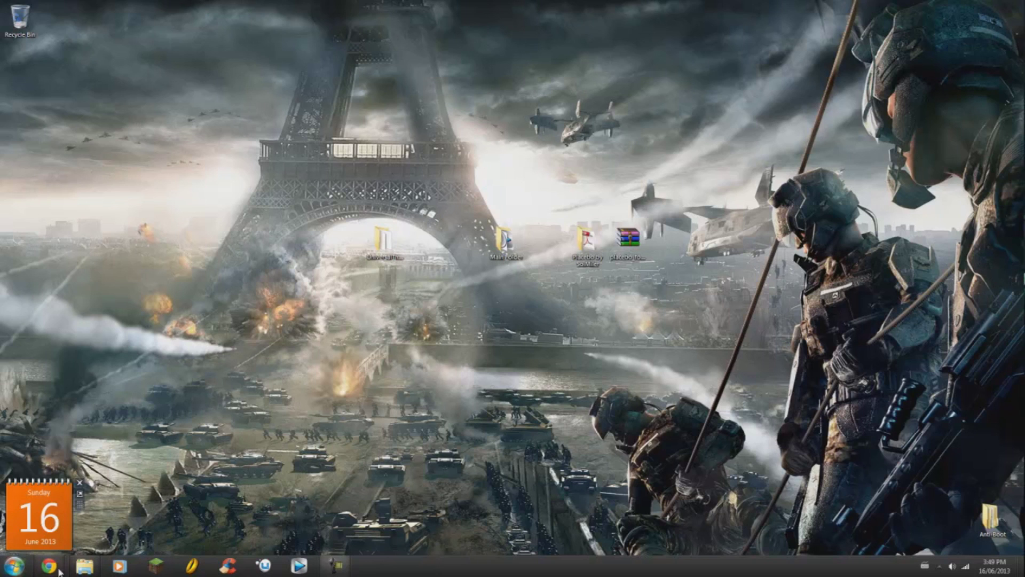
View the Desktop contents in a file browser window, then close it.
left_click(75, 572)
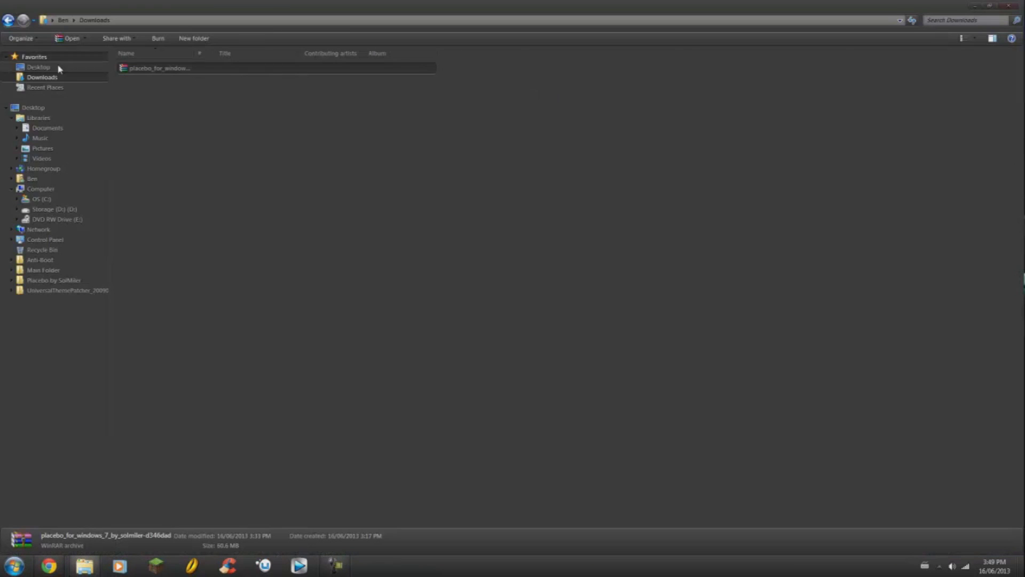
left_click(38, 67)
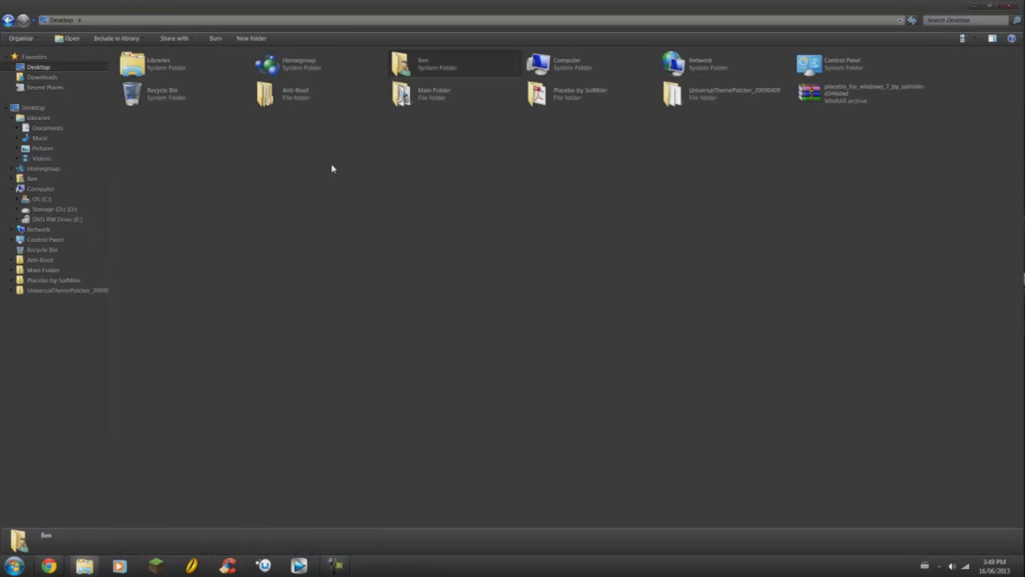
left_click(1007, 8)
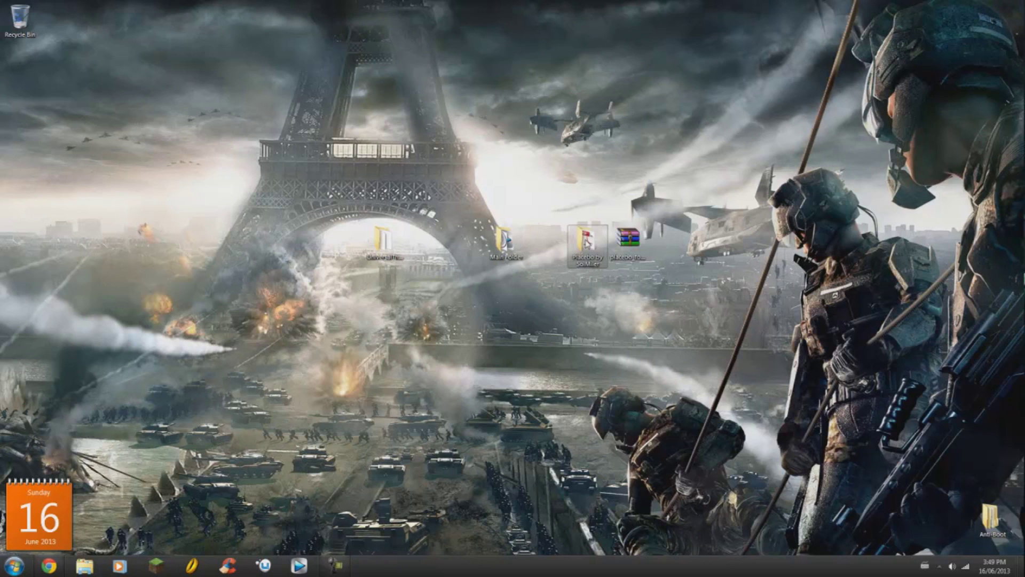
Review the Placebo for Windows 7 page, then open the desktop's UniversalThemePatcher_20090409 folder.
left_click(626, 240)
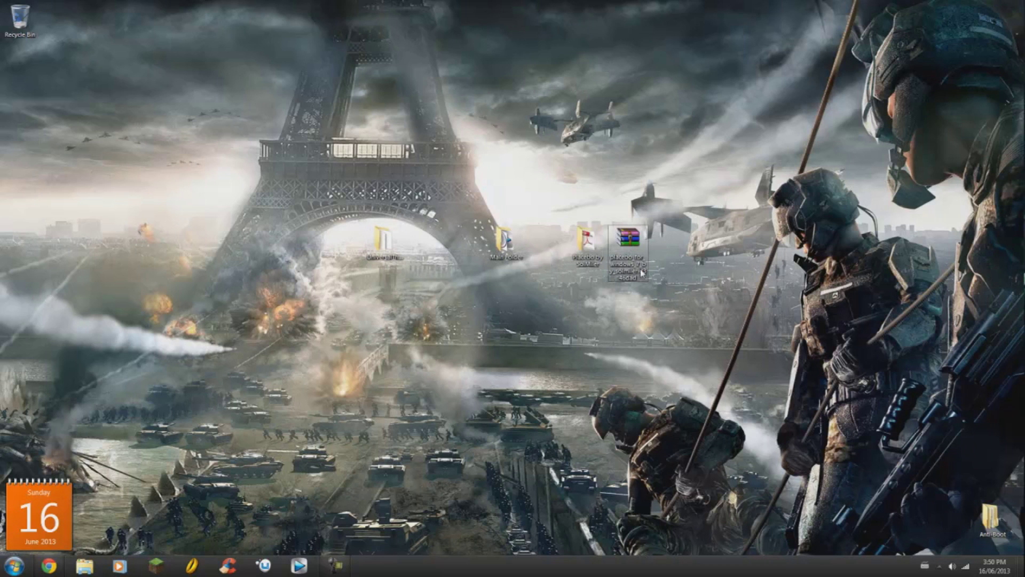
left_click(49, 565)
scroll(199, 298, "up", 3)
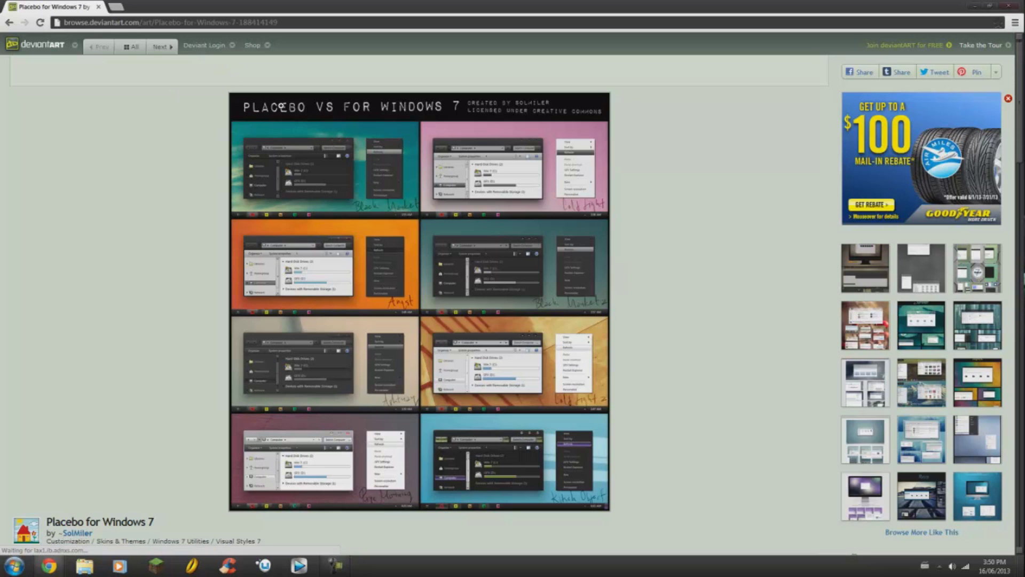
scroll(646, 193, "down", 6)
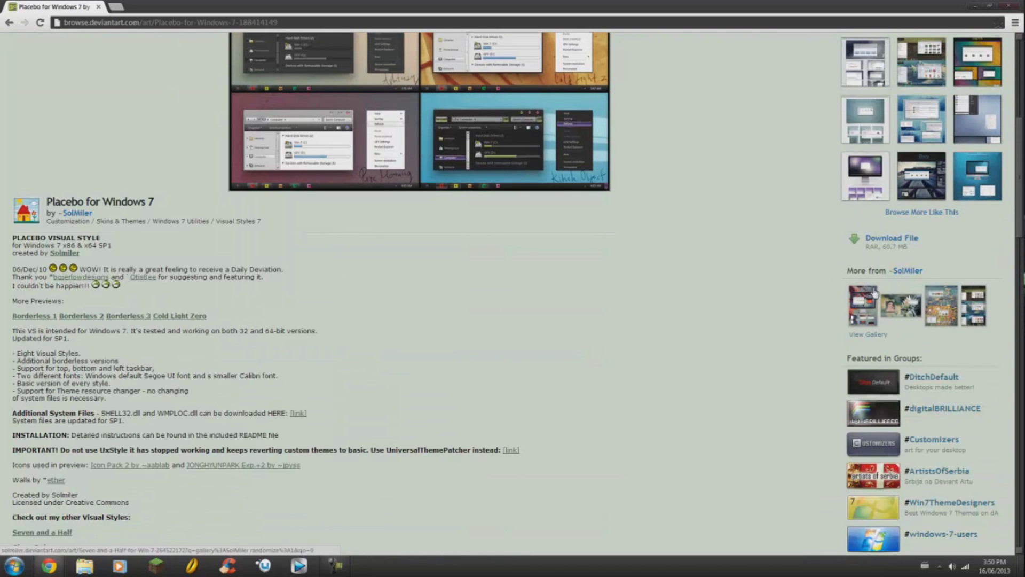
left_click(977, 5)
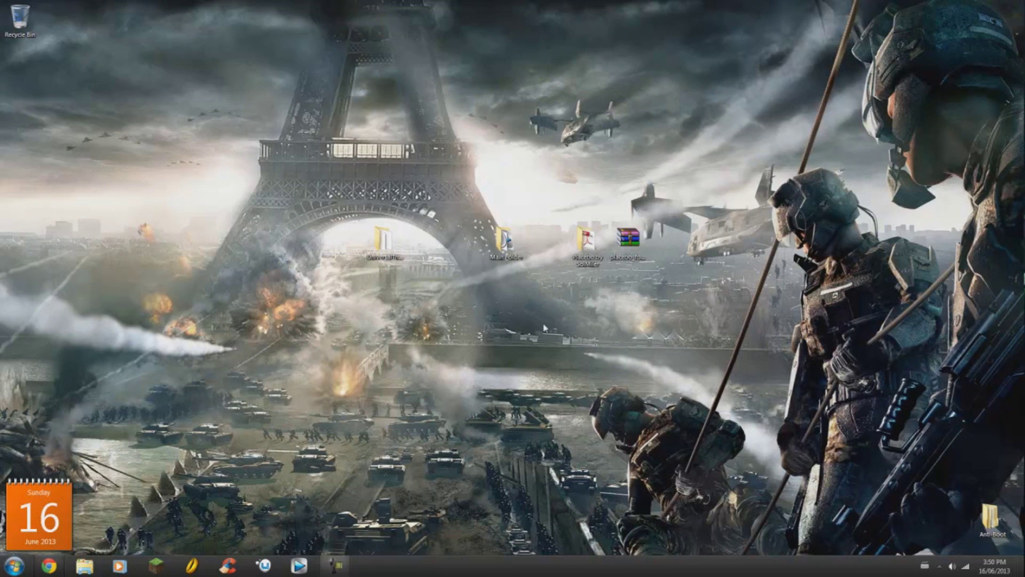
left_click(387, 247)
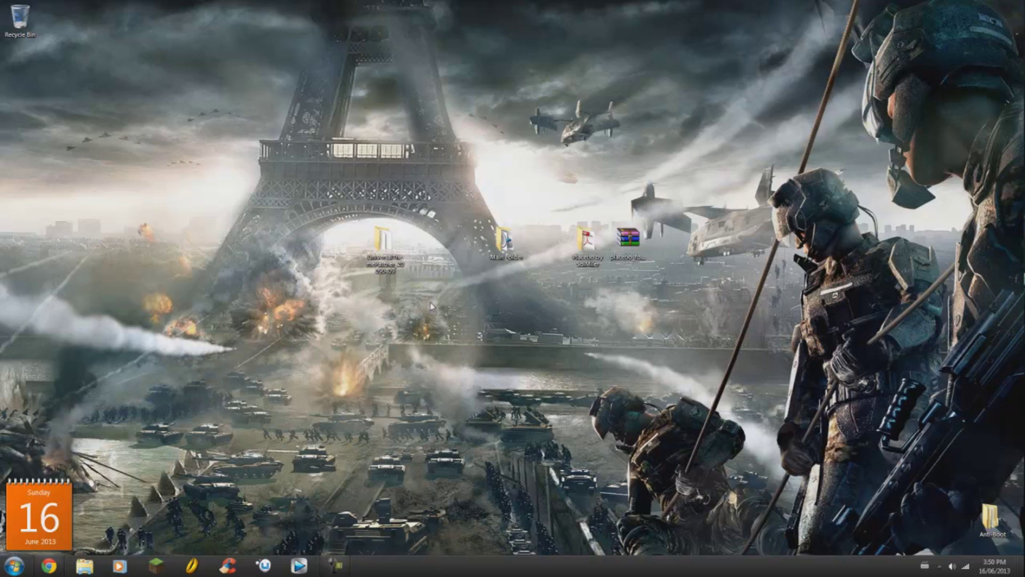
double_click(391, 247)
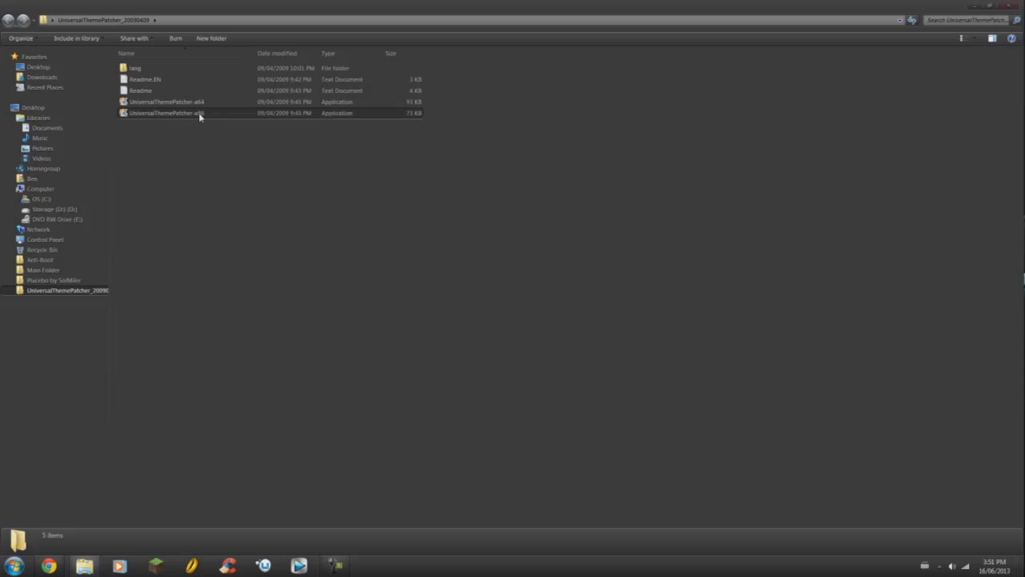
left_click(13, 567)
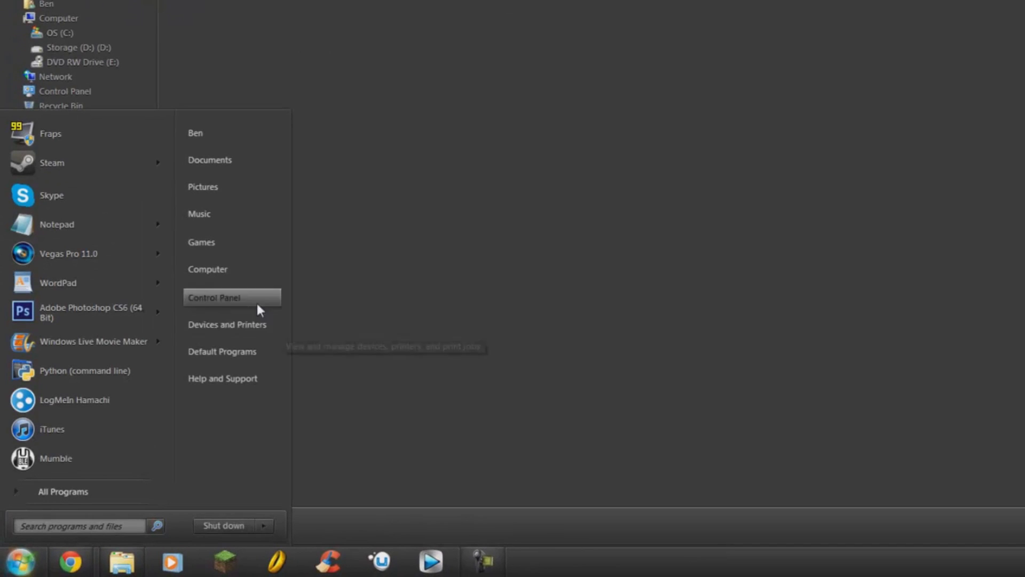
right_click(239, 268)
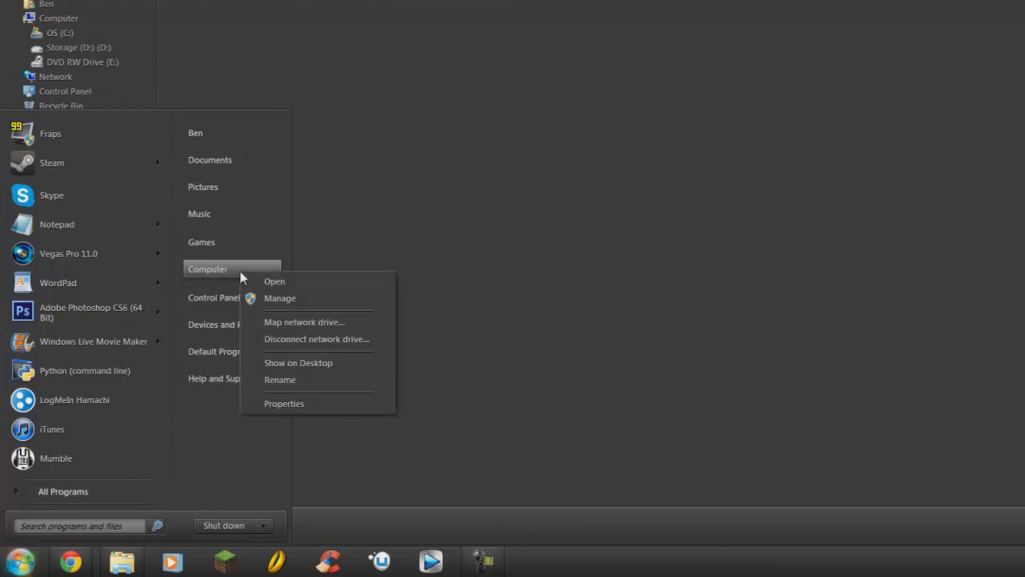
left_click(204, 454)
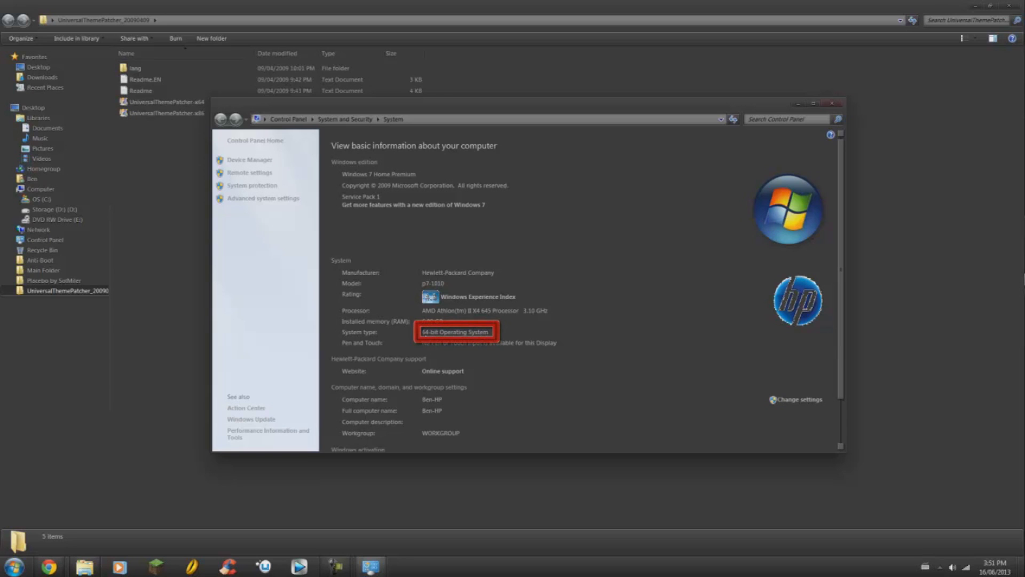
left_click(833, 104)
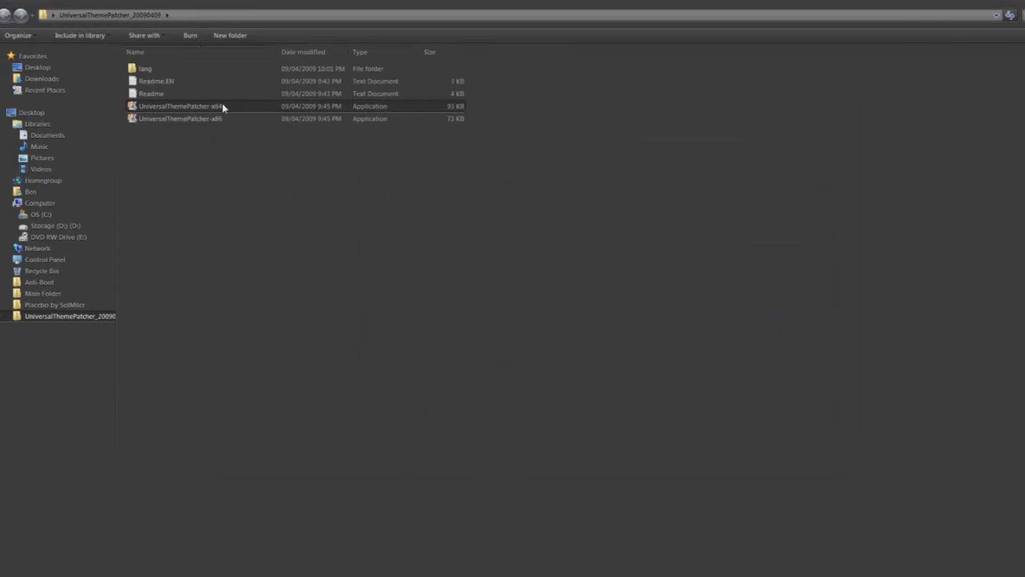
mouse_move(223, 107)
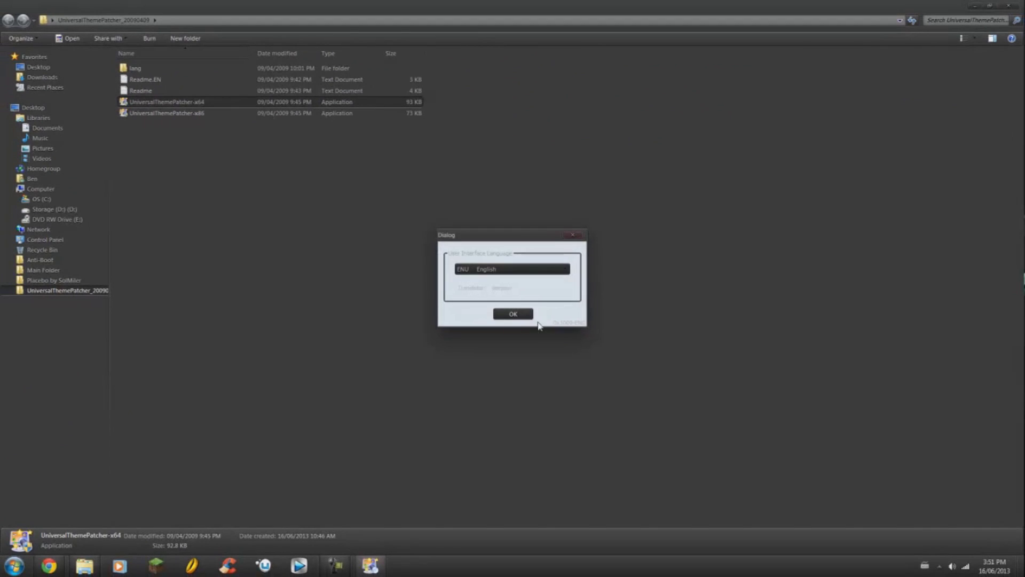
left_click(522, 314)
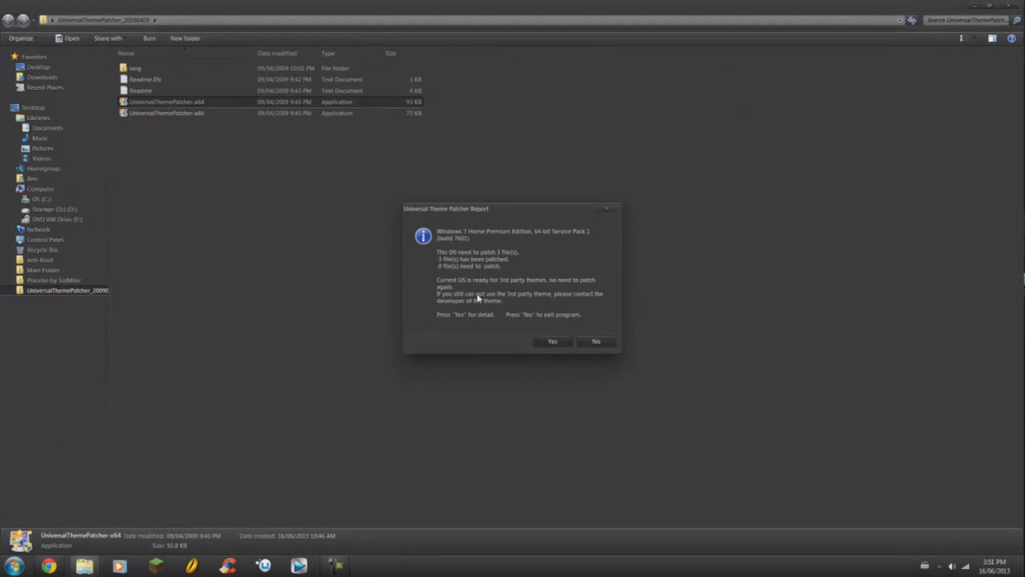
left_click_drag(501, 223, 581, 226)
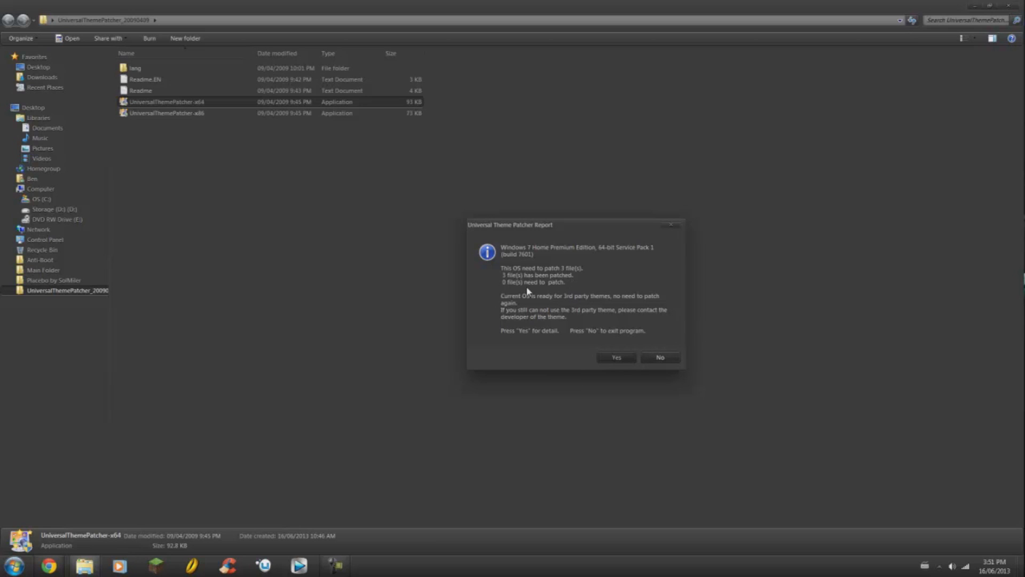
left_click(628, 359)
left_click_drag(557, 181, 604, 163)
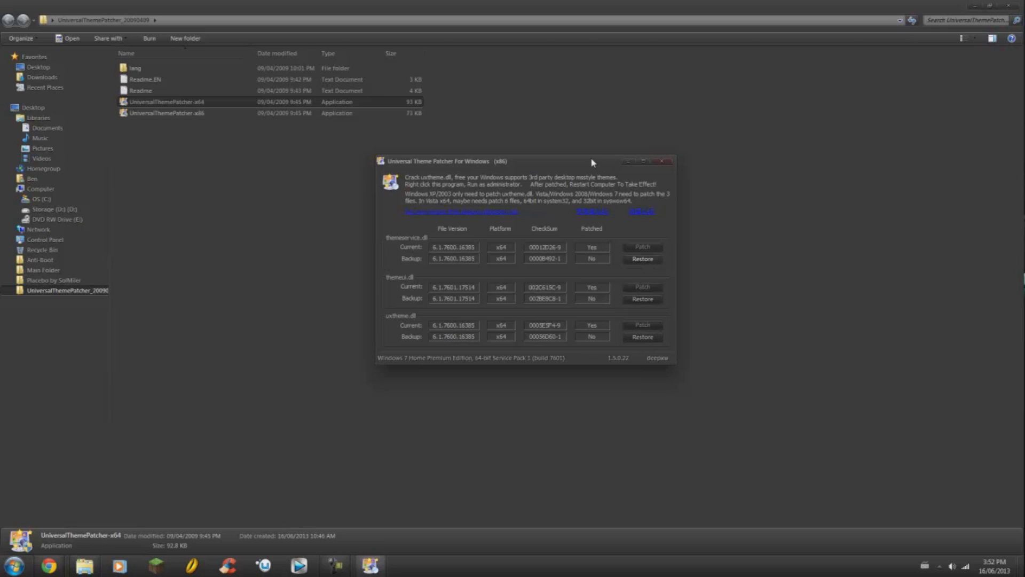
left_click(663, 162)
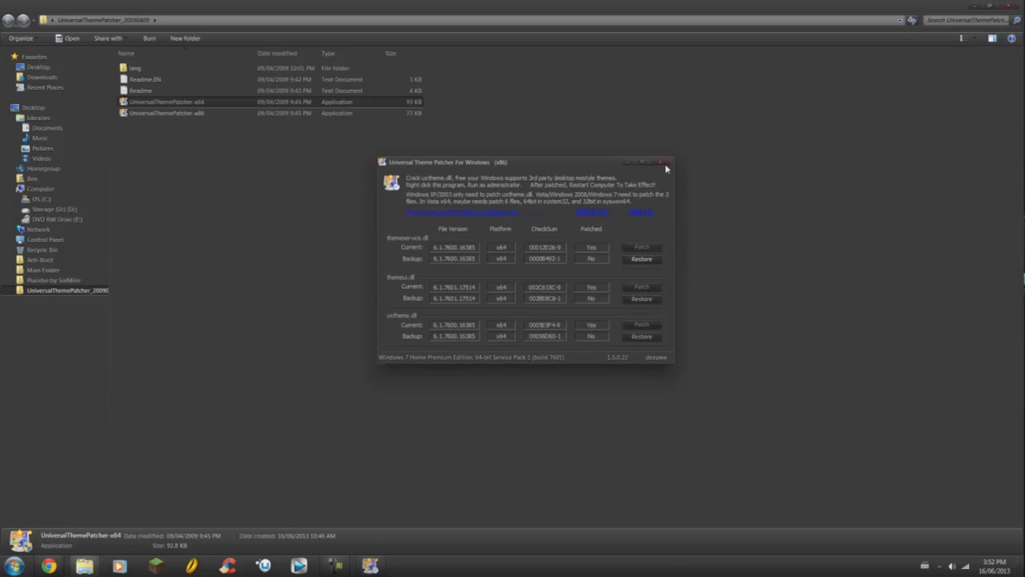
left_click(978, 9)
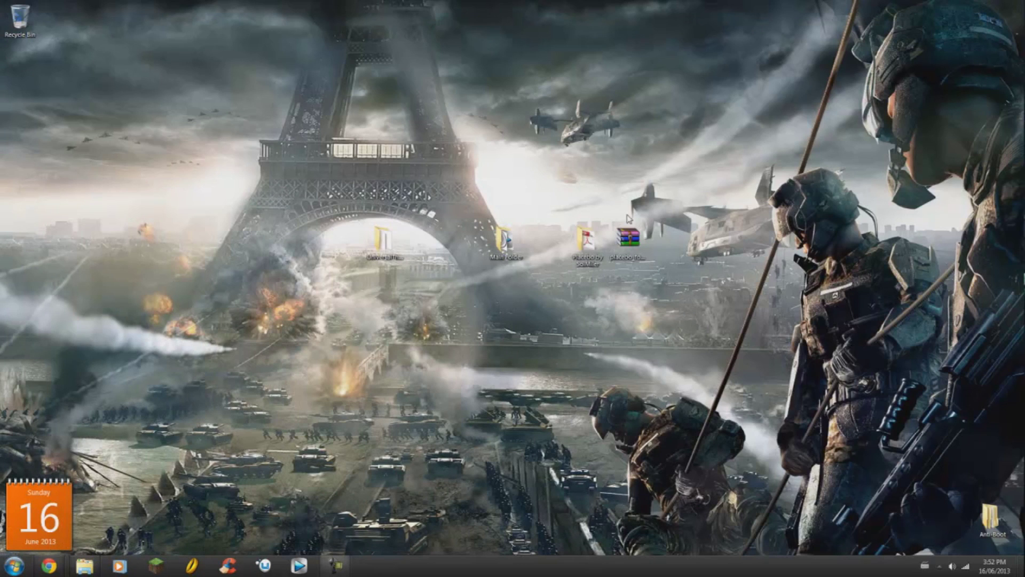
Copy all 54 items in Placebo by SolMiler\1. Placebo and close the window.
double_click(588, 244)
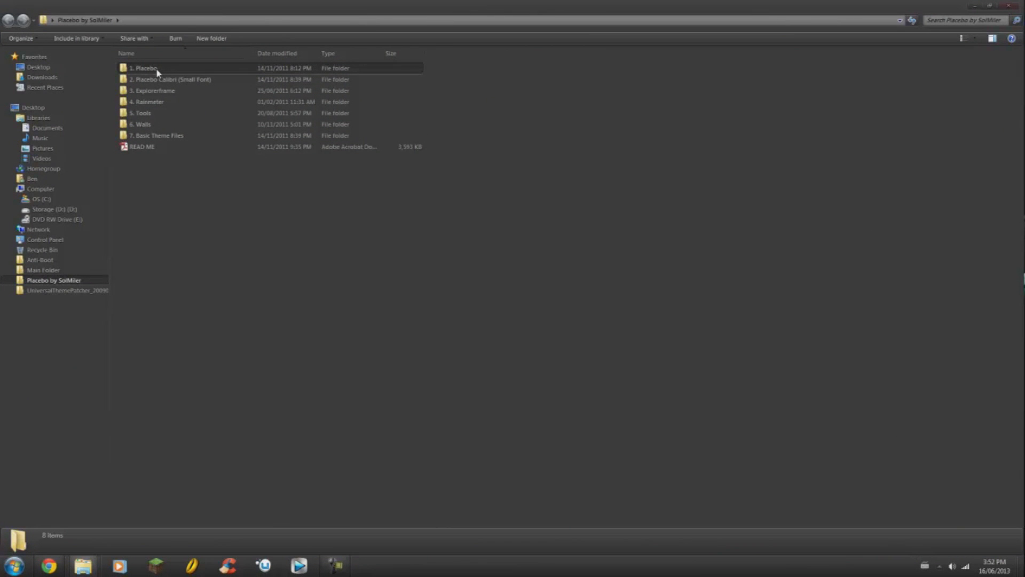
double_click(157, 71)
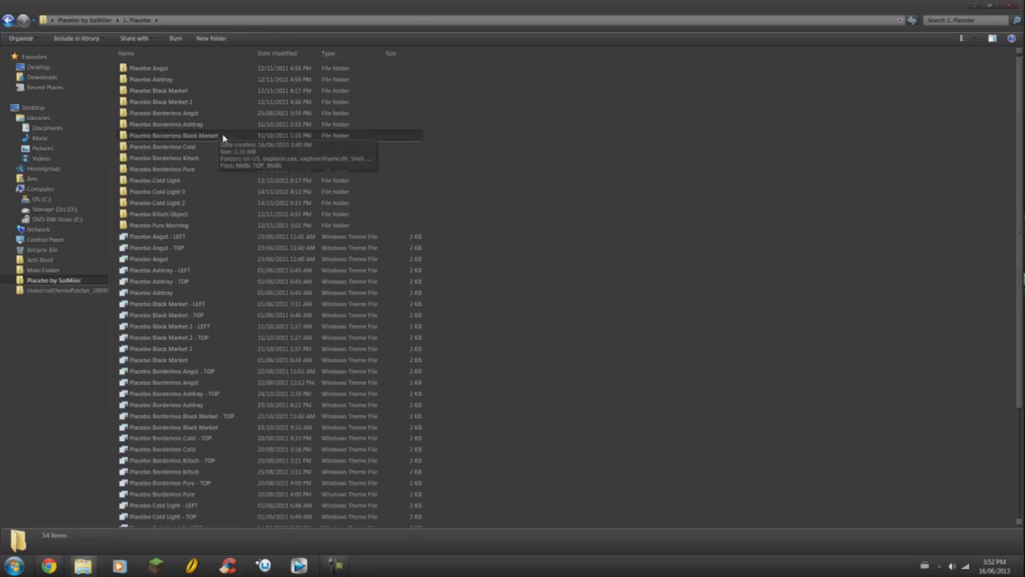
key("ctrl+a")
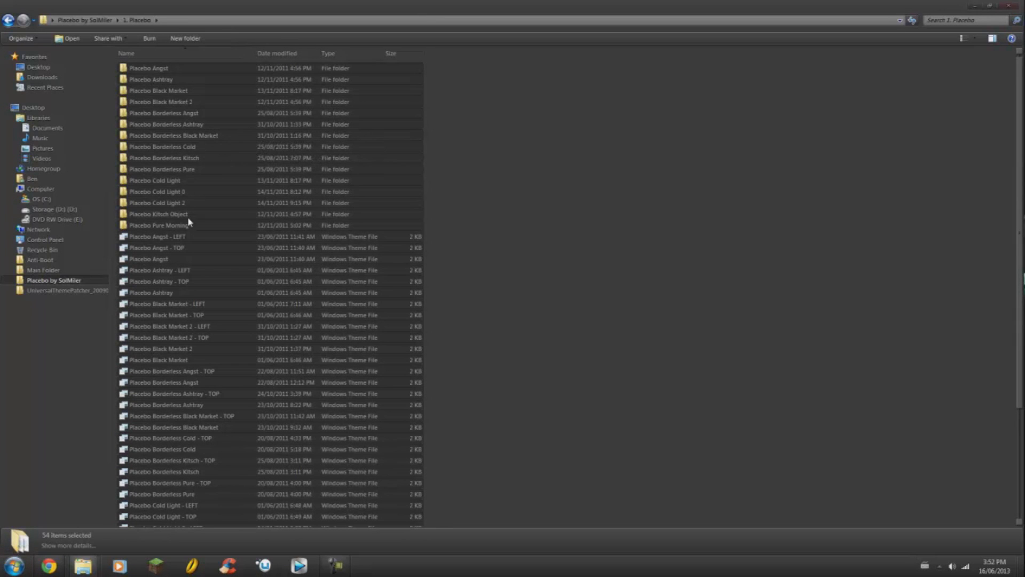
right_click(179, 227)
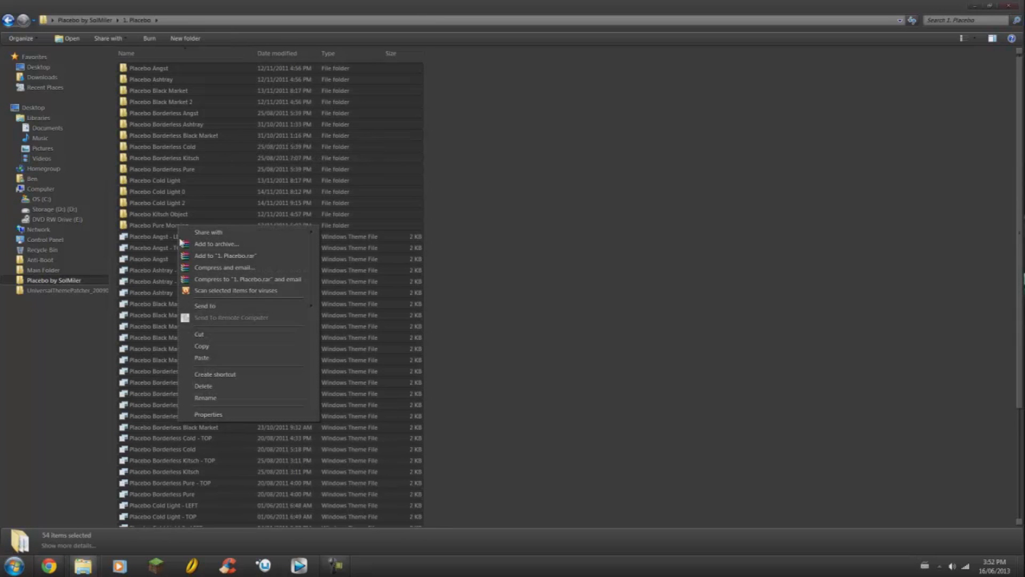
left_click(203, 346)
left_click(1009, 5)
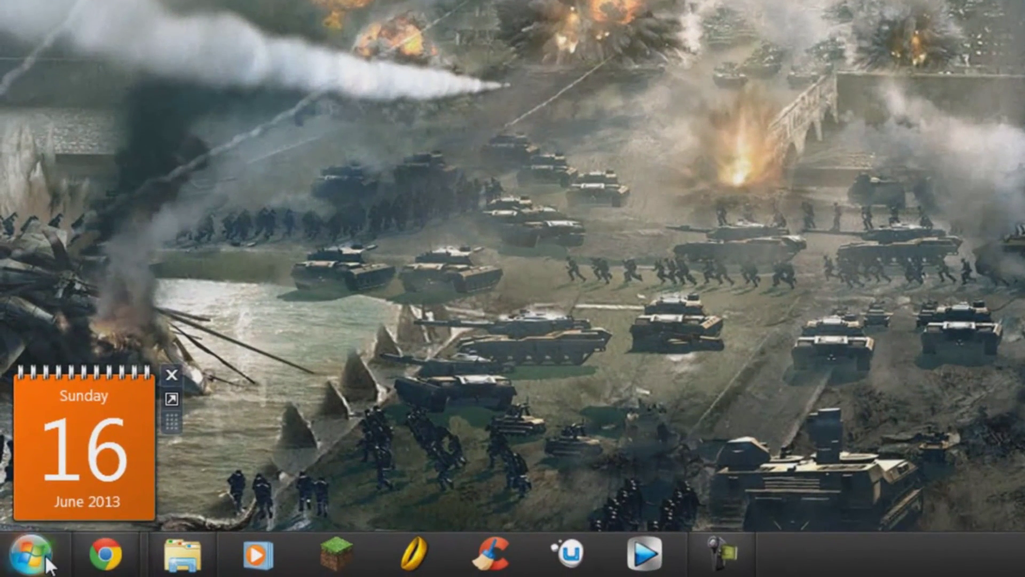
left_click(31, 554)
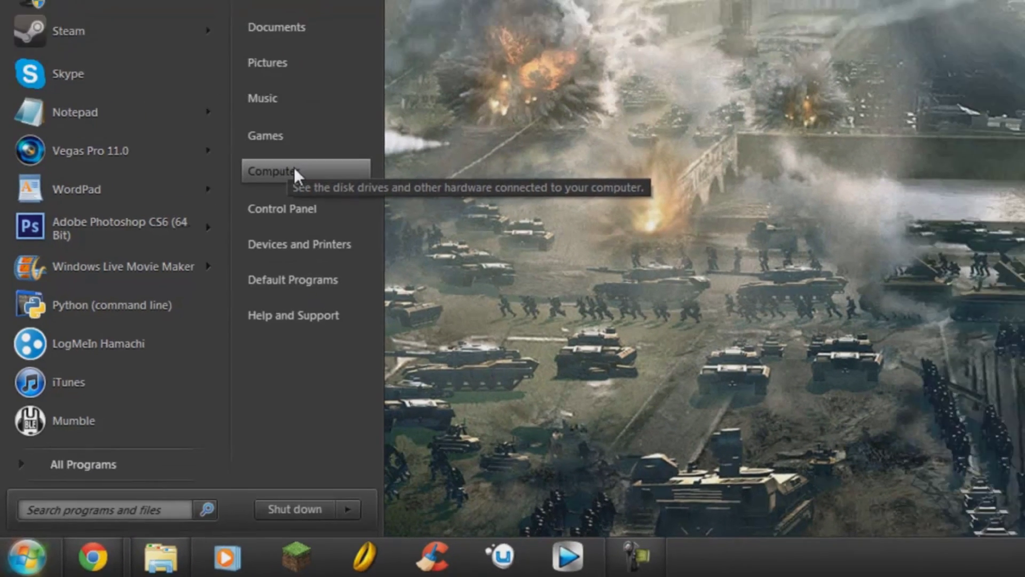
Browse from Computer to C:\Windows\Resources\Themes.
left_click(327, 110)
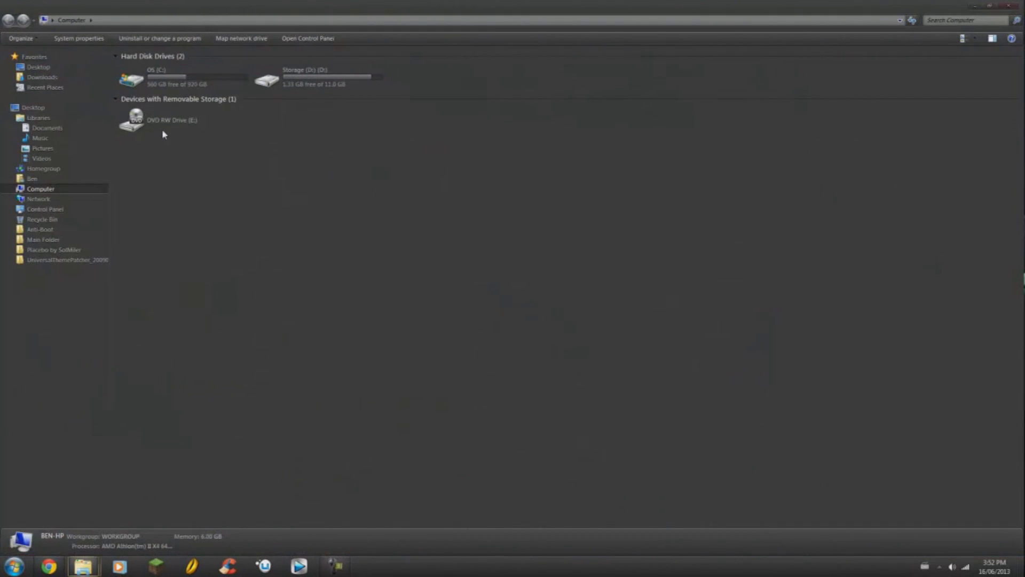
double_click(165, 74)
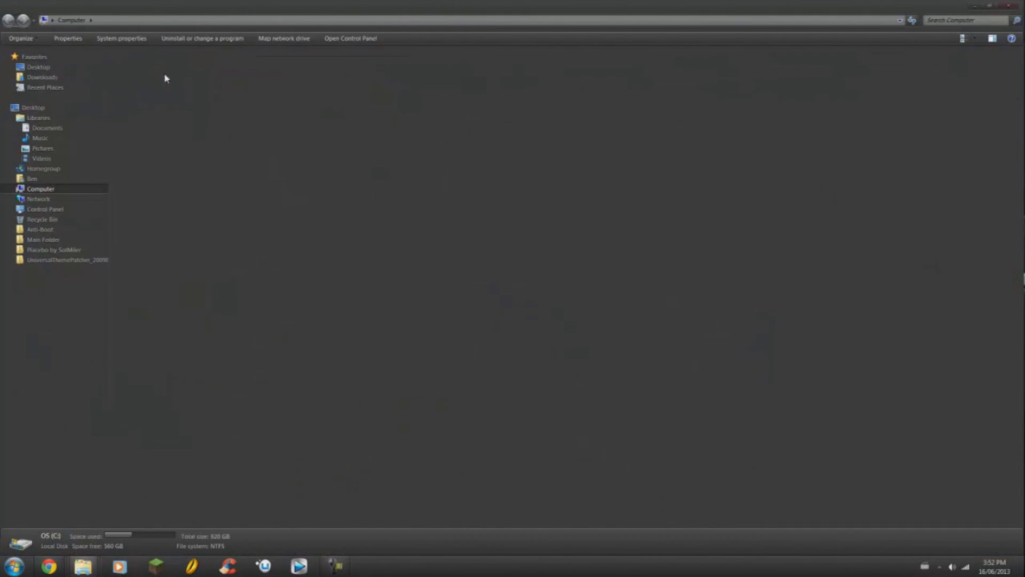
double_click(143, 213)
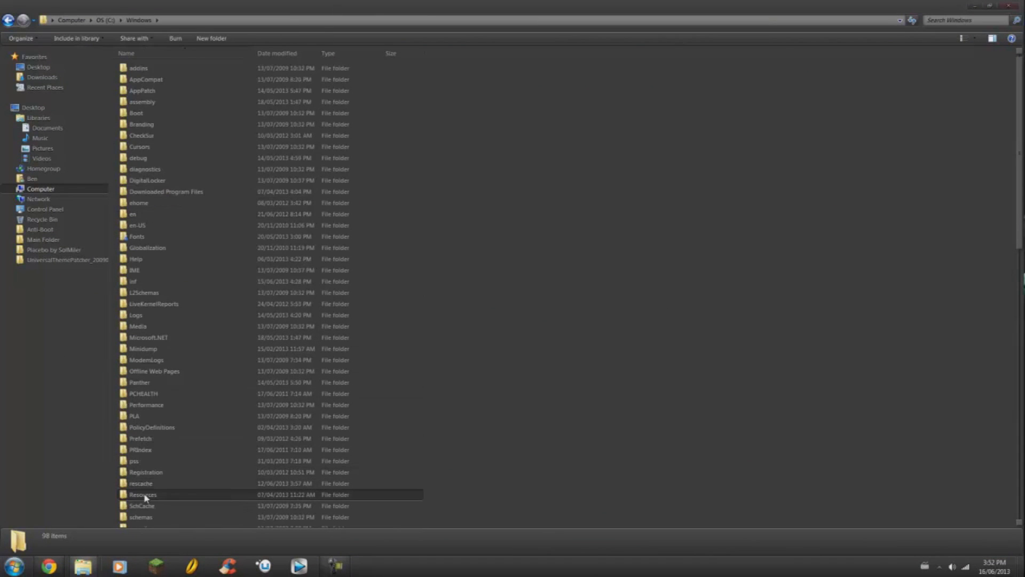
double_click(144, 494)
double_click(162, 94)
Check the Themes folder's 61 items including the Placebo themes, then close the window.
scroll(611, 194, "down", 7)
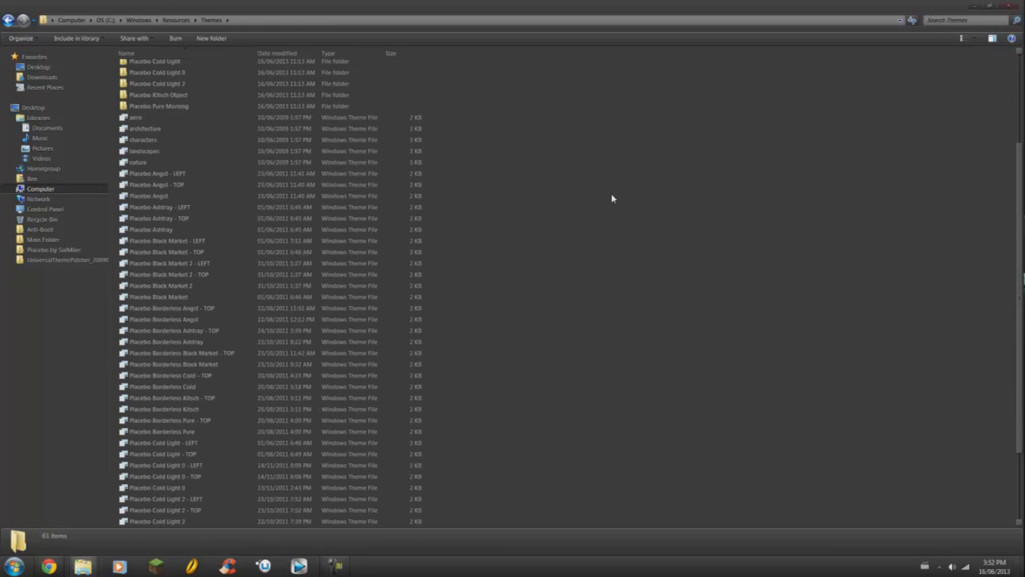
right_click(499, 183)
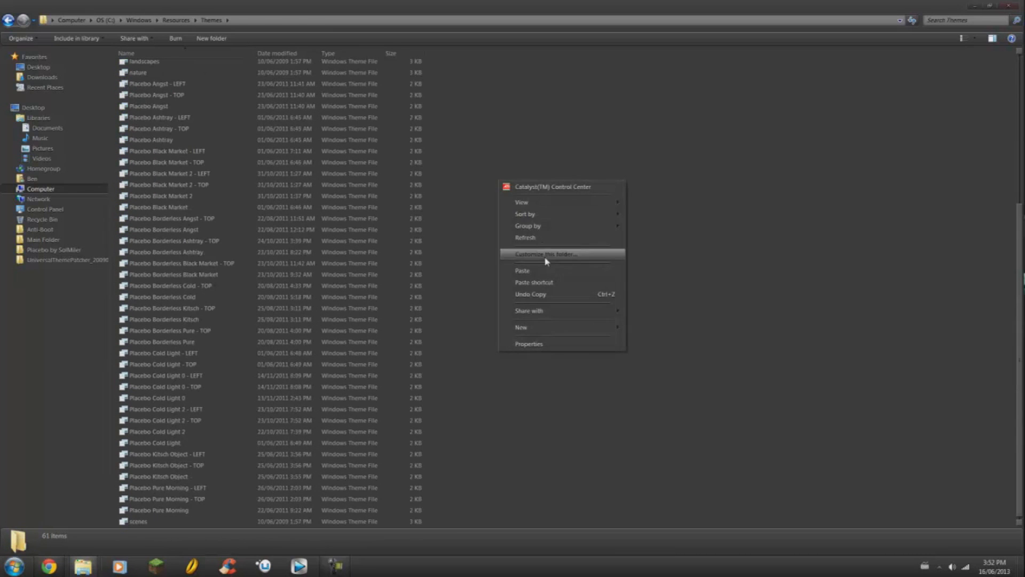
left_click(466, 272)
scroll(209, 262, "up", 7)
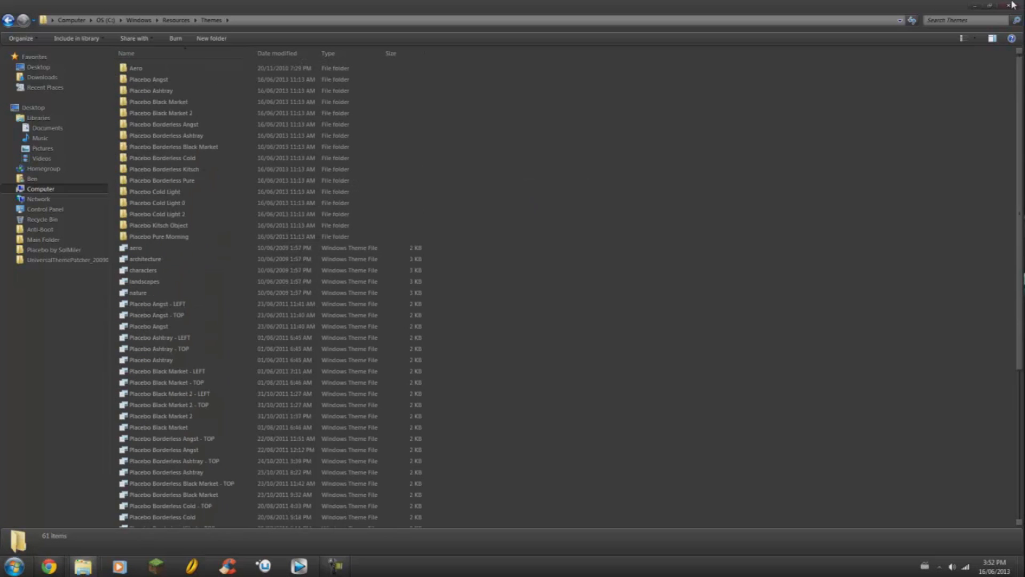
left_click(1014, 8)
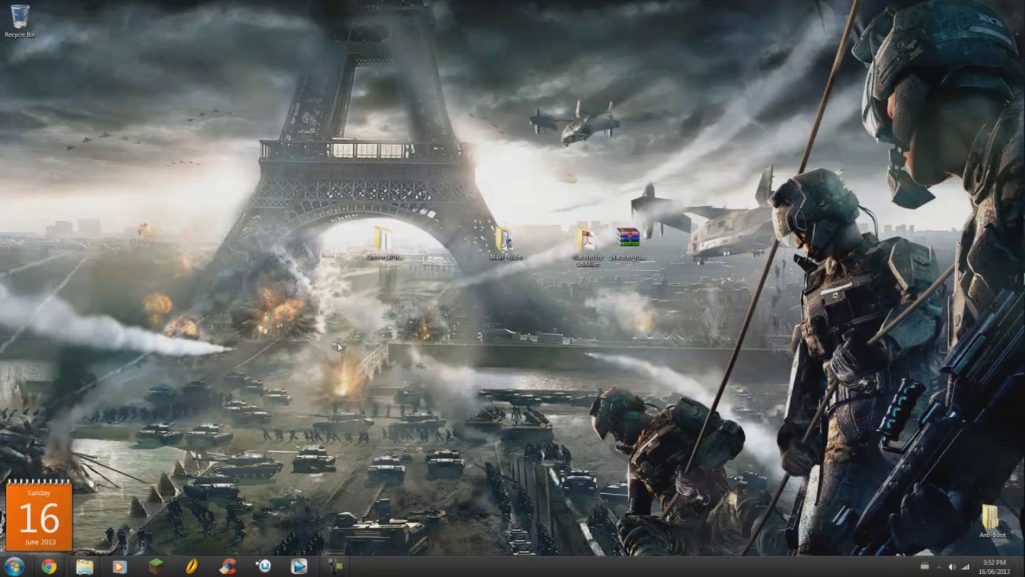
Open Personalization and scroll Installed Themes down to Placebo Pure Morning.
right_click(249, 254)
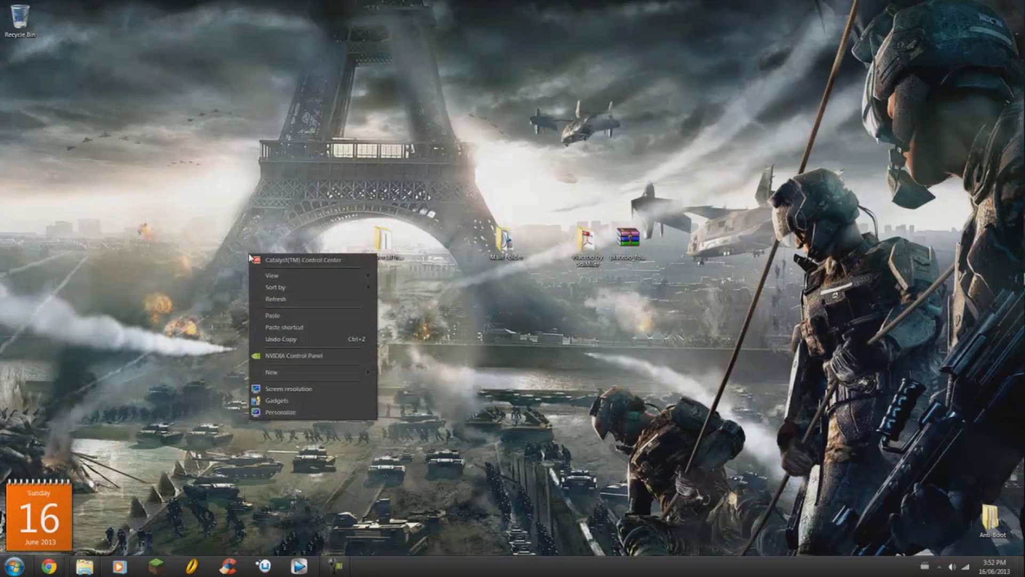
scroll(466, 279, "down", 3)
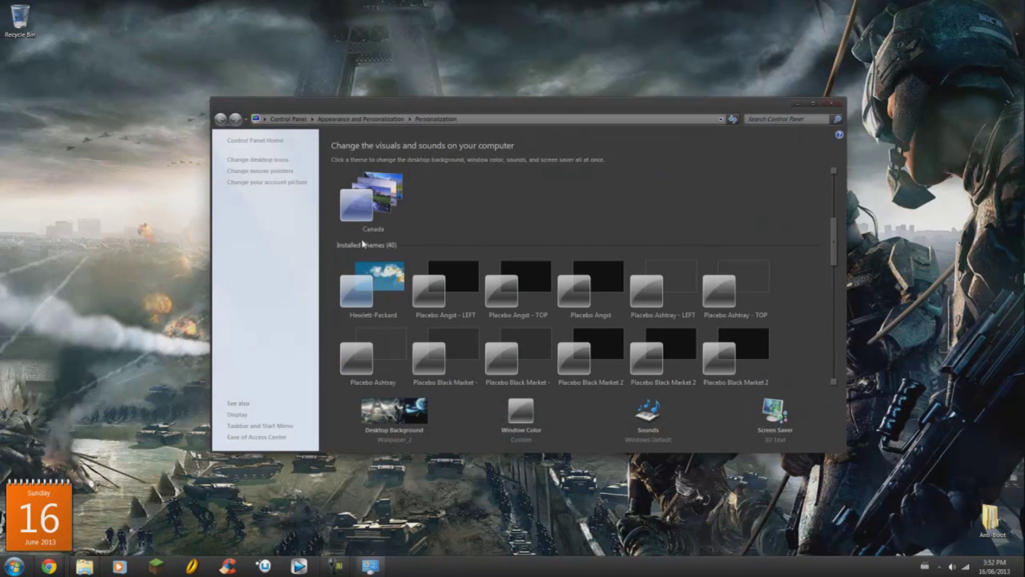
scroll(545, 256, "down", 5)
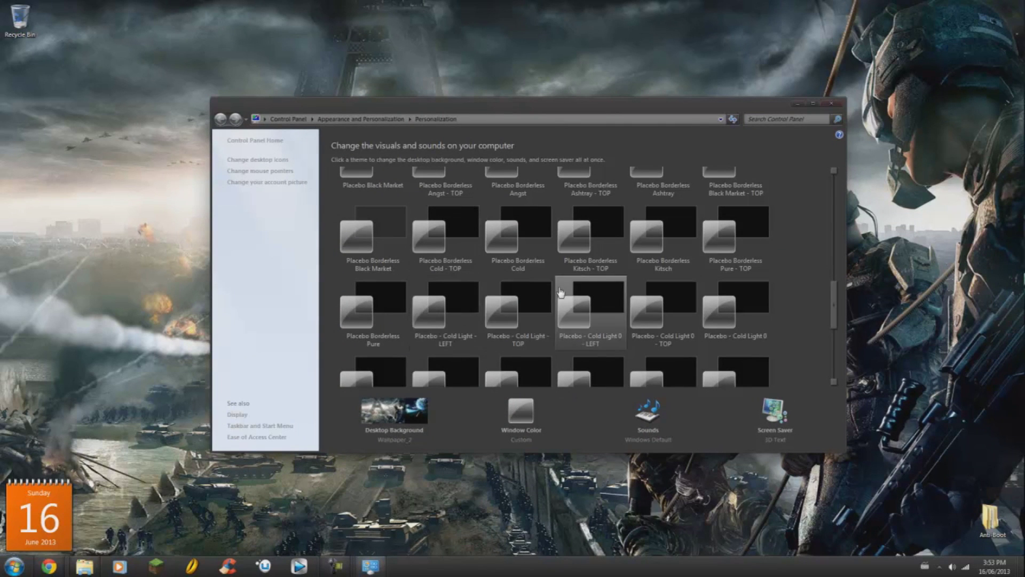
scroll(511, 285, "down", 1)
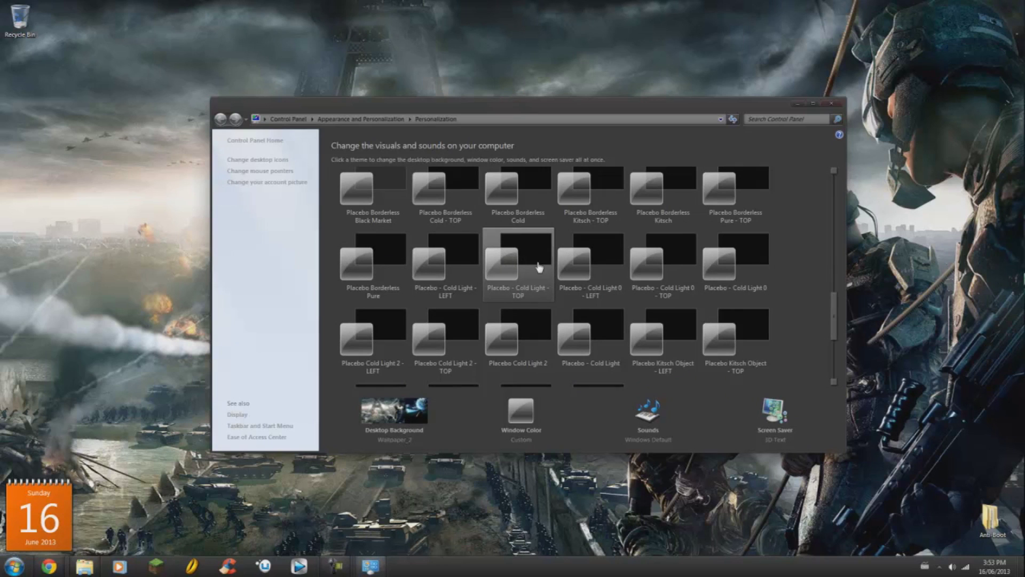
scroll(540, 267, "up", 2)
scroll(547, 271, "up", 2)
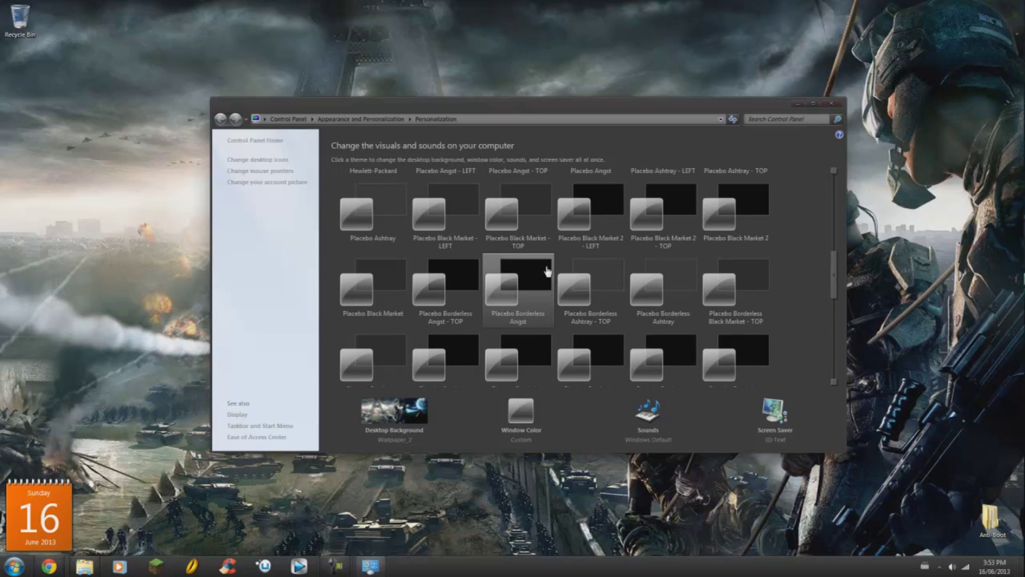
scroll(496, 294, "up", 1)
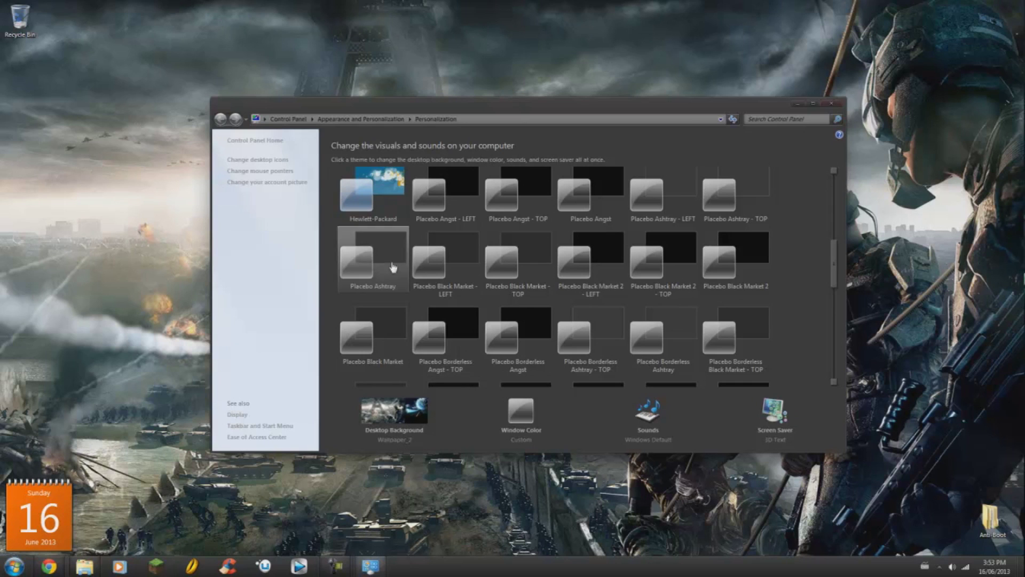
scroll(502, 273, "down", 5)
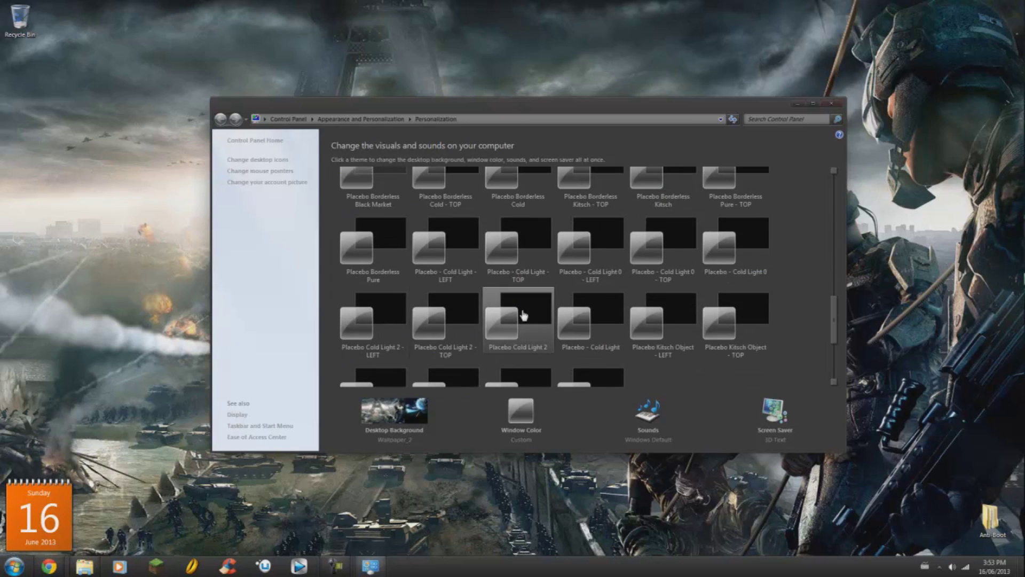
scroll(521, 307, "down", 2)
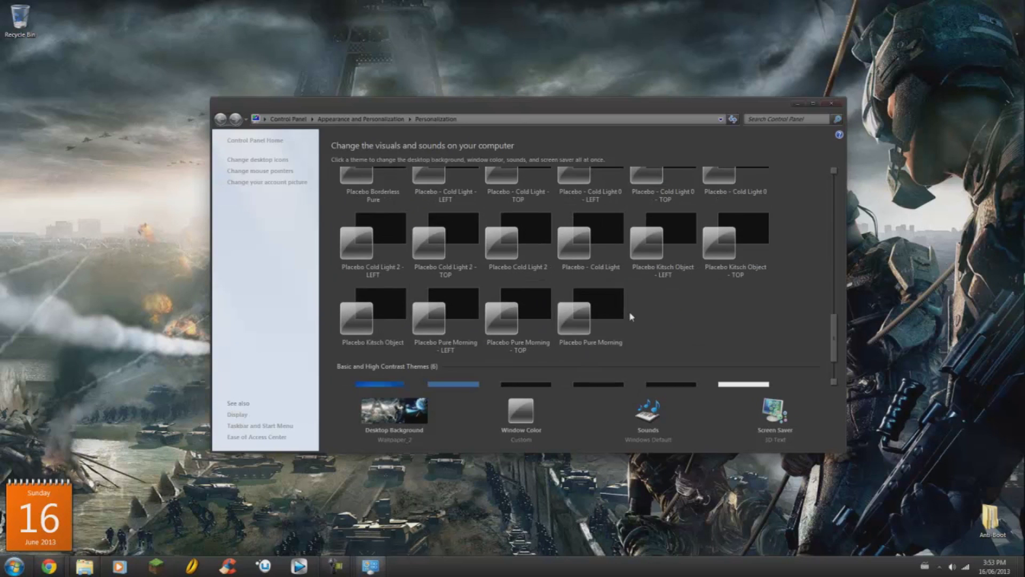